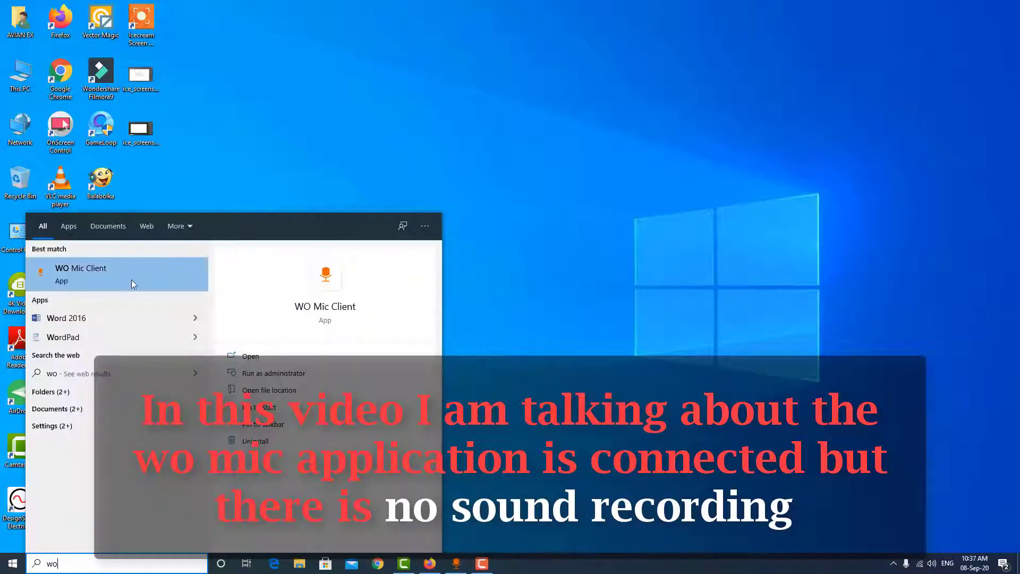
Launch WO Mic Client and connect over Bluetooth to the MI BT18 phone.
click(132, 279)
drag(303, 315, 347, 301)
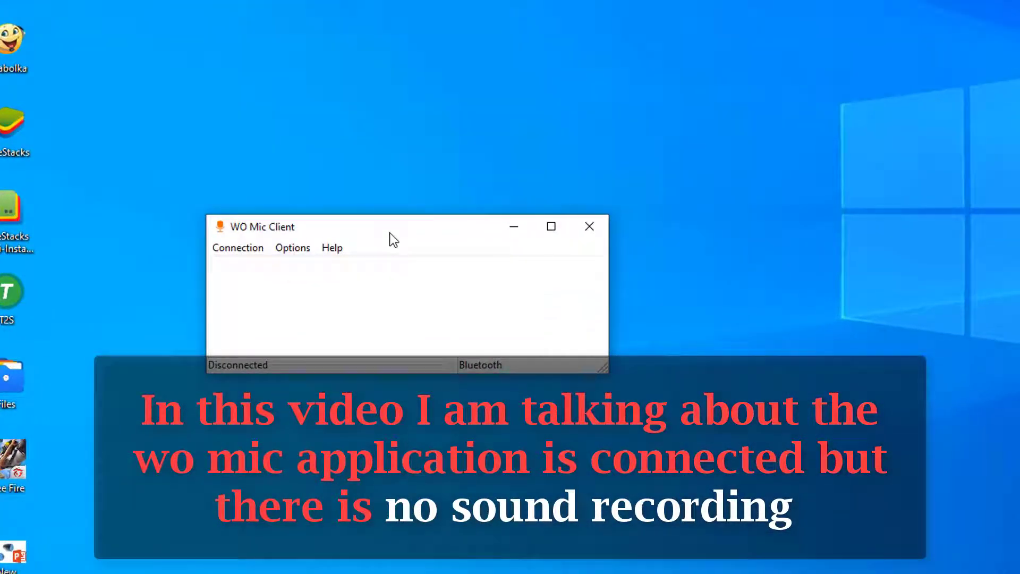
click(237, 248)
click(251, 266)
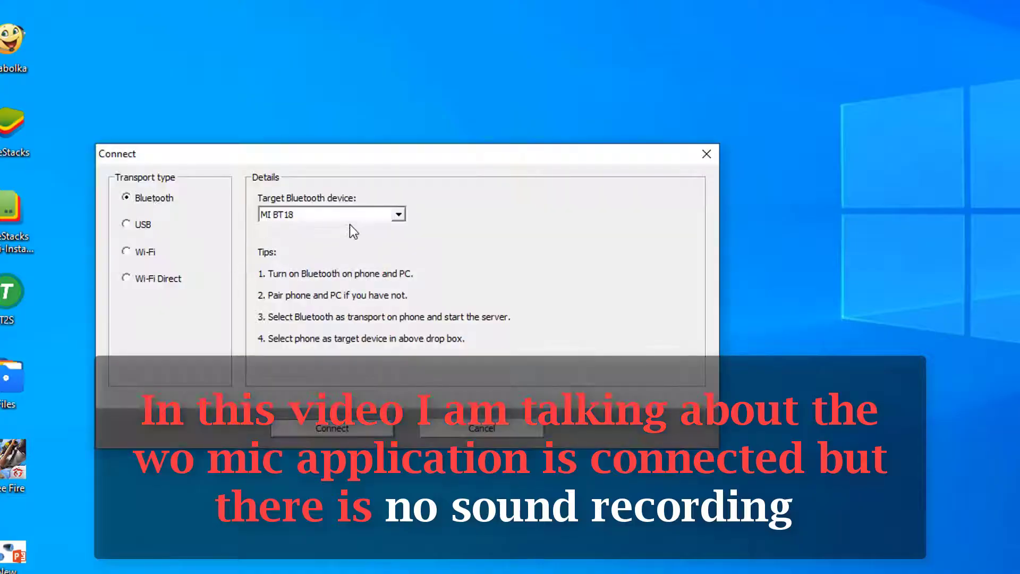
click(374, 214)
click(375, 215)
click(324, 238)
click(331, 427)
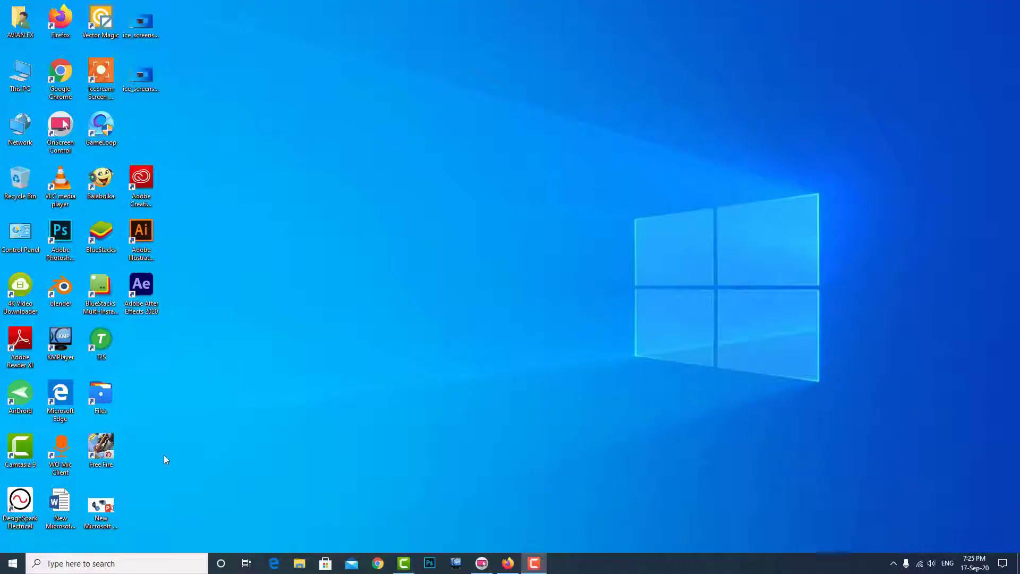
Open Control Panel from a 'cont' search and view all items as Large icons.
click(89, 564)
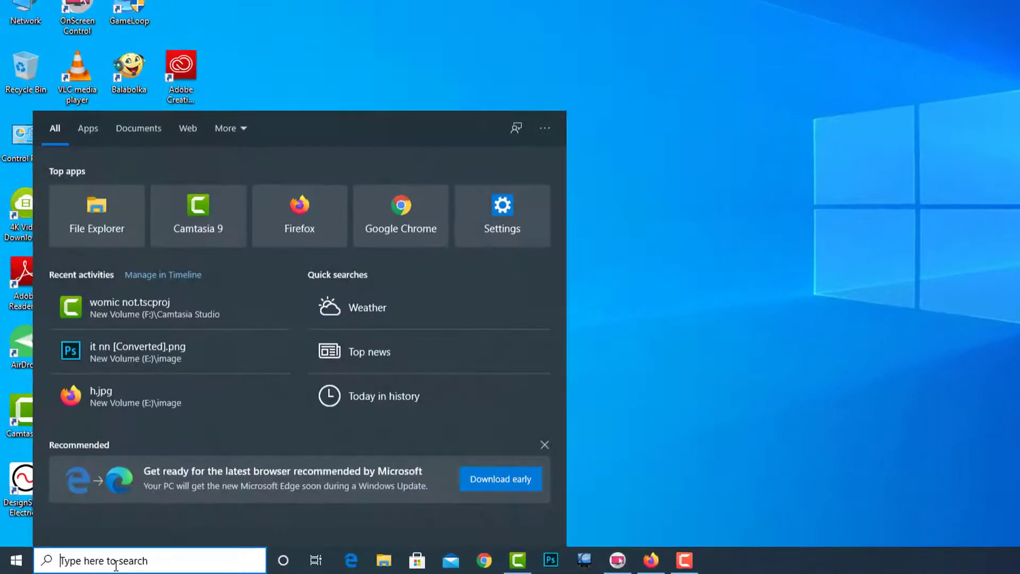
text(cont)
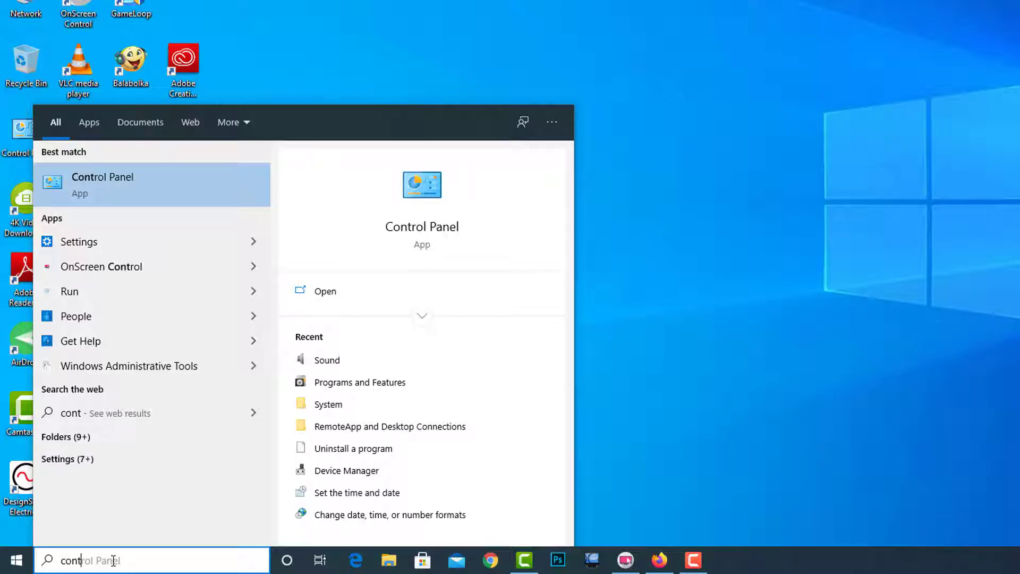
click(184, 190)
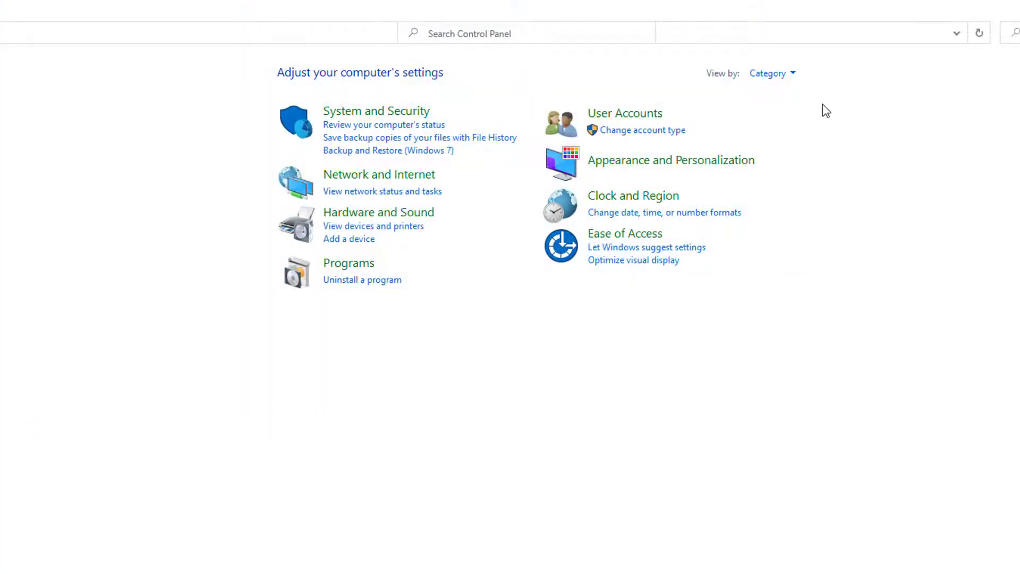
click(785, 79)
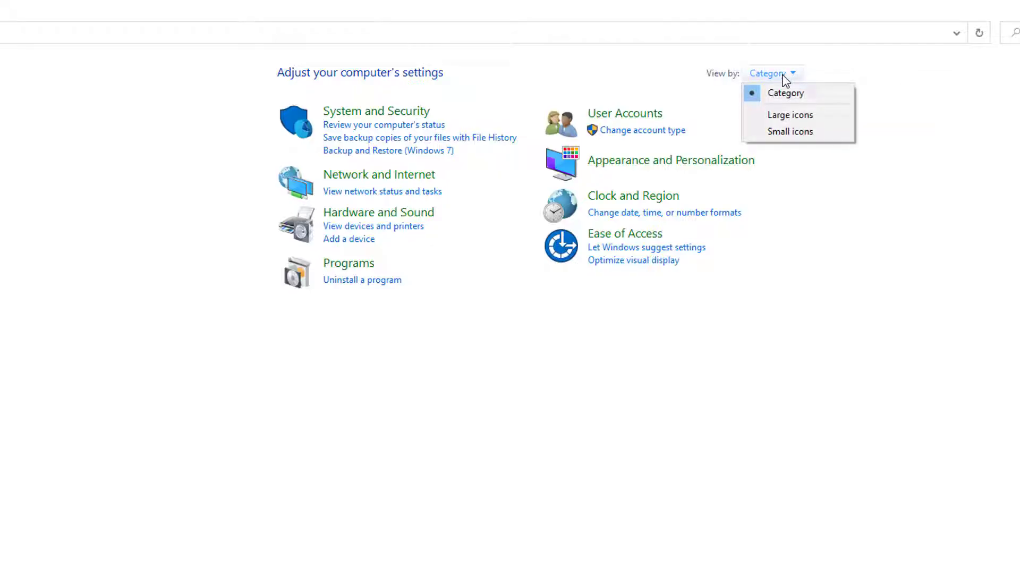
click(795, 126)
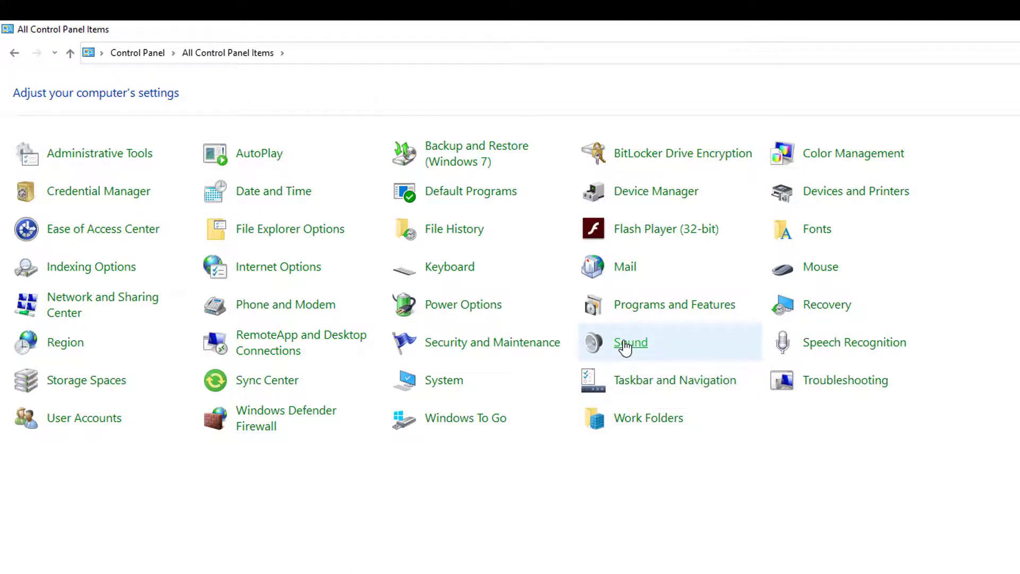
Open Sound in Control Panel and show its Recording devices list.
click(626, 344)
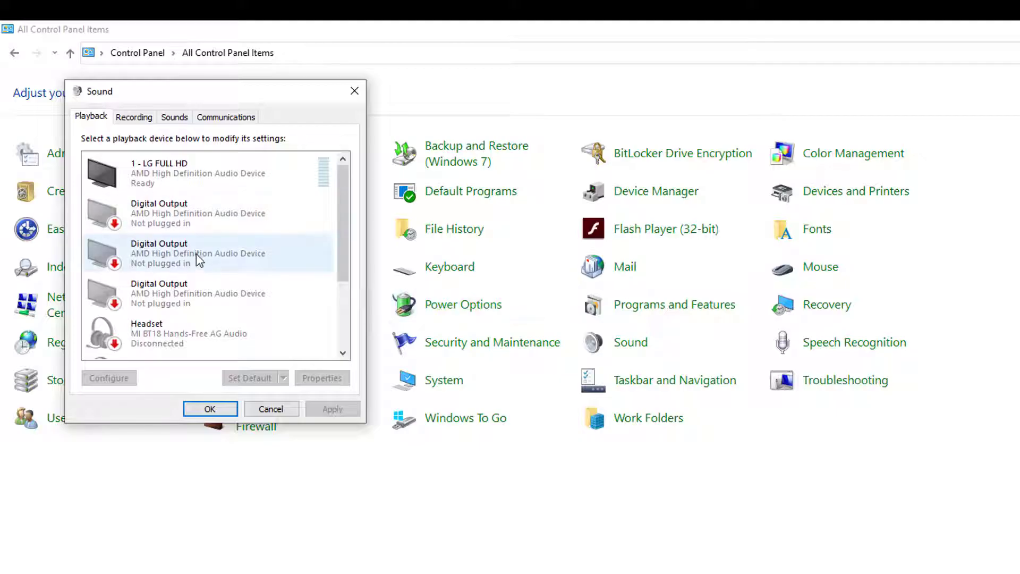
scroll(196, 253, down, 2)
scroll(159, 292, up, 2)
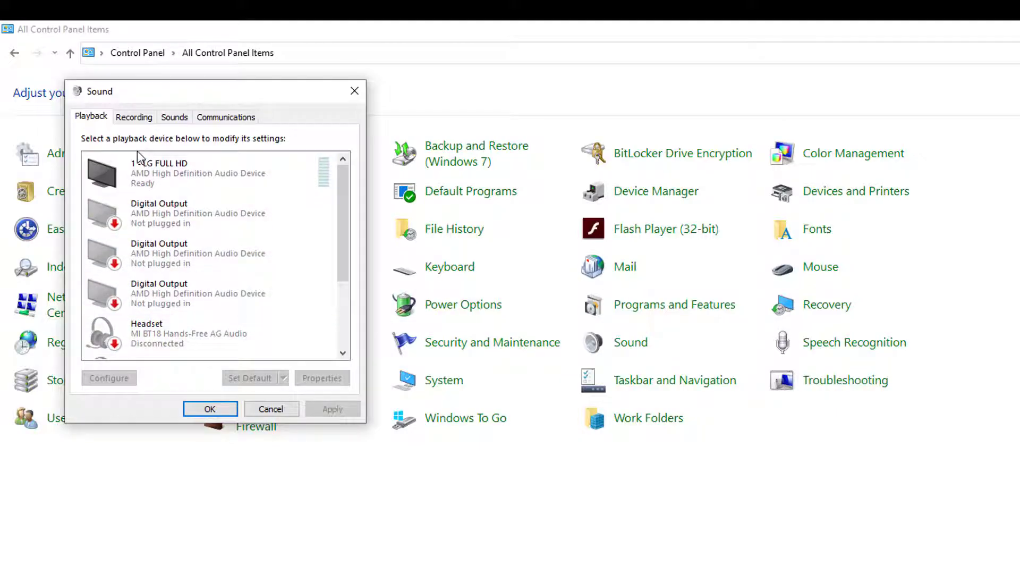
scroll(175, 297, down, 1)
click(127, 119)
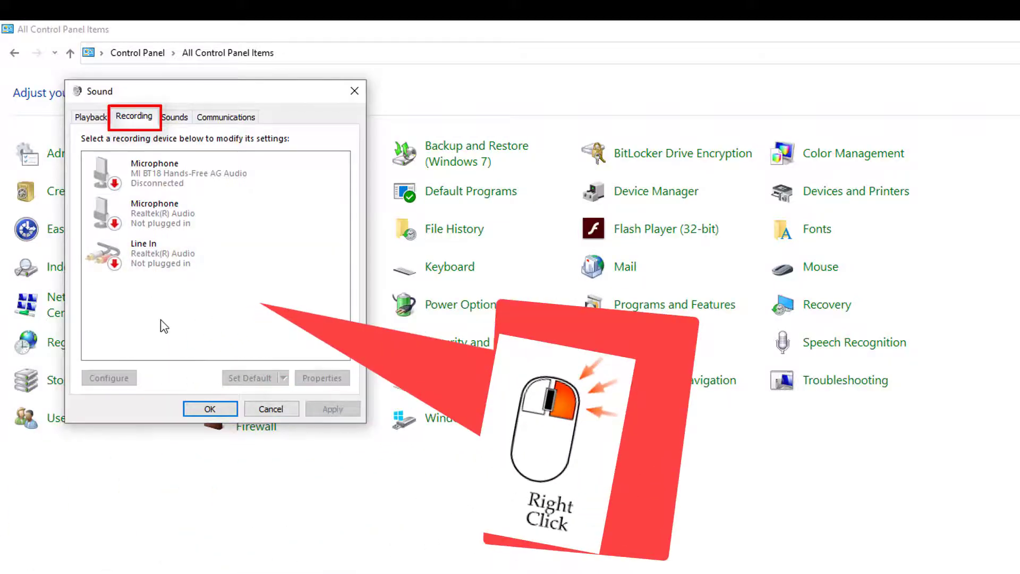
Show disabled recording devices and enable the WO Mic Device microphone as the default.
right_click(161, 319)
click(222, 334)
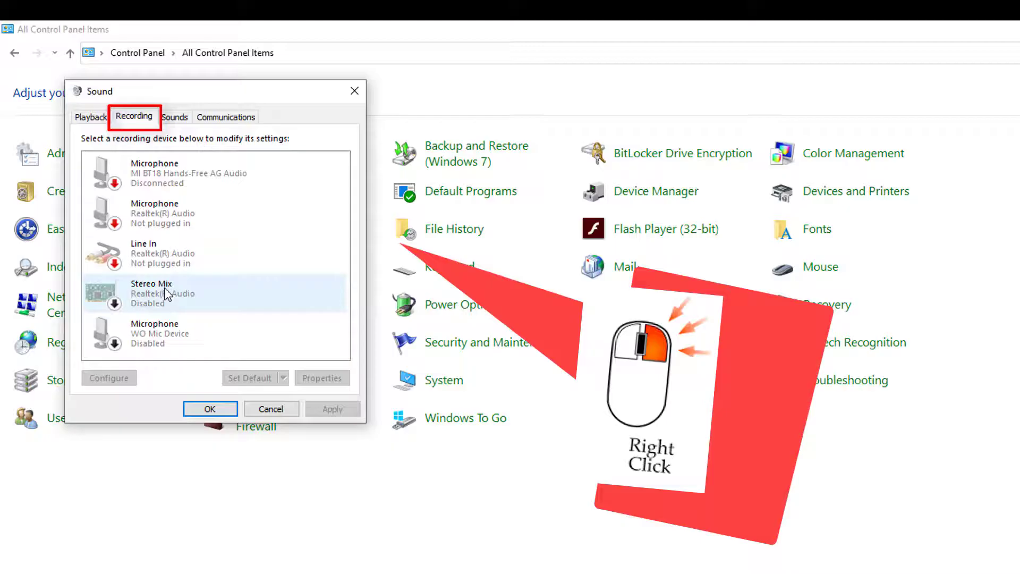
click(159, 334)
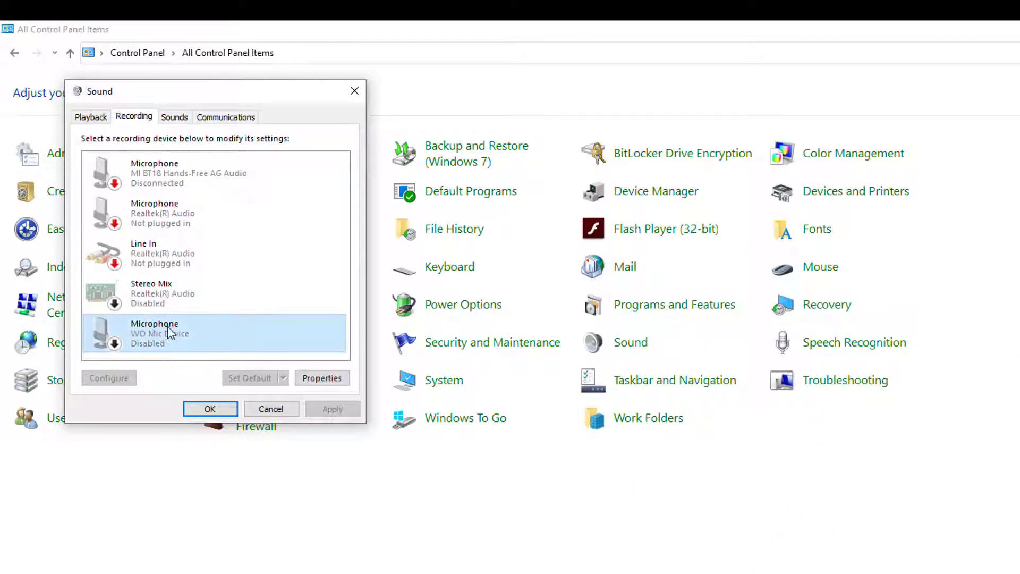
right_click(158, 330)
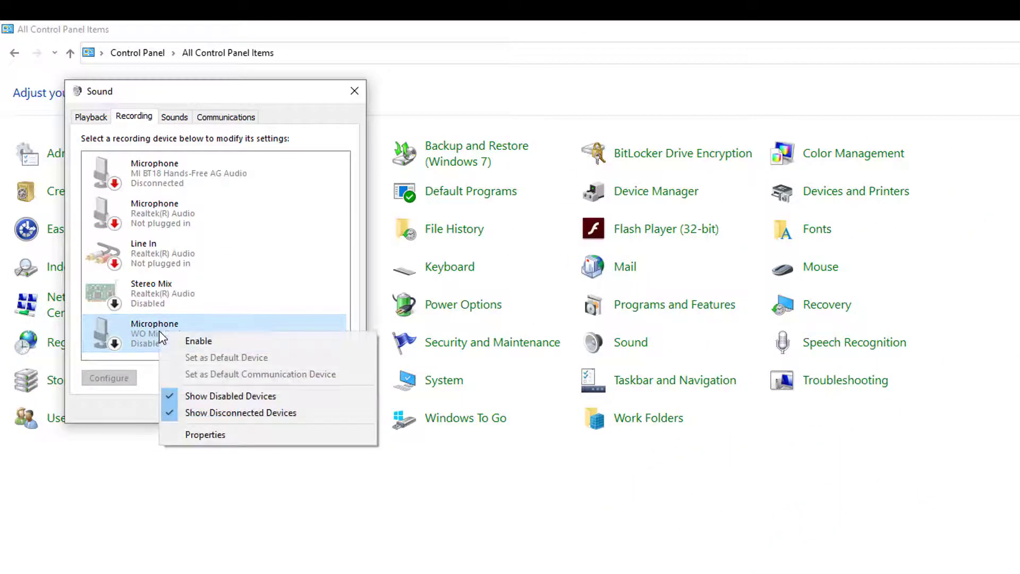
click(192, 343)
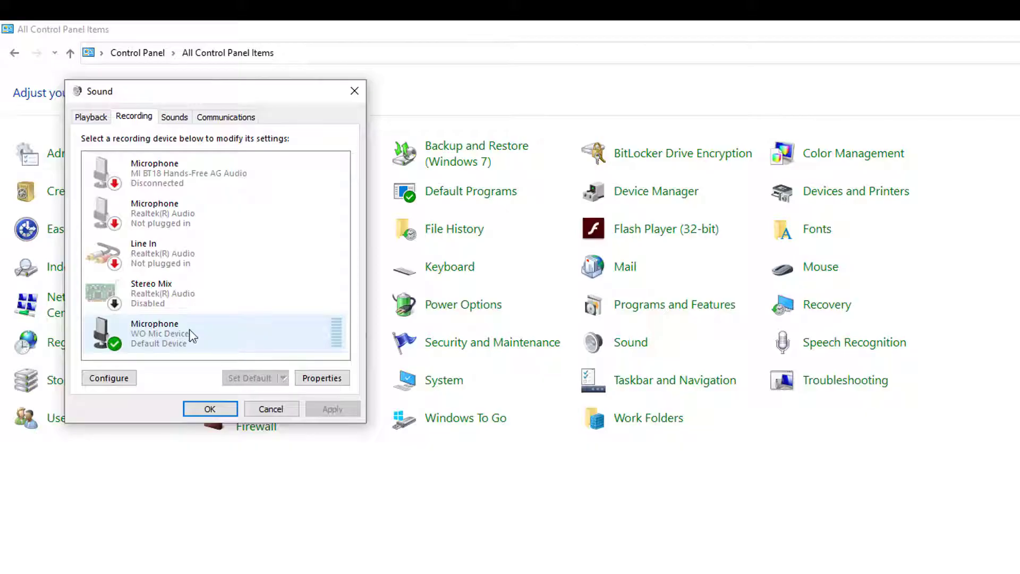
right_click(190, 329)
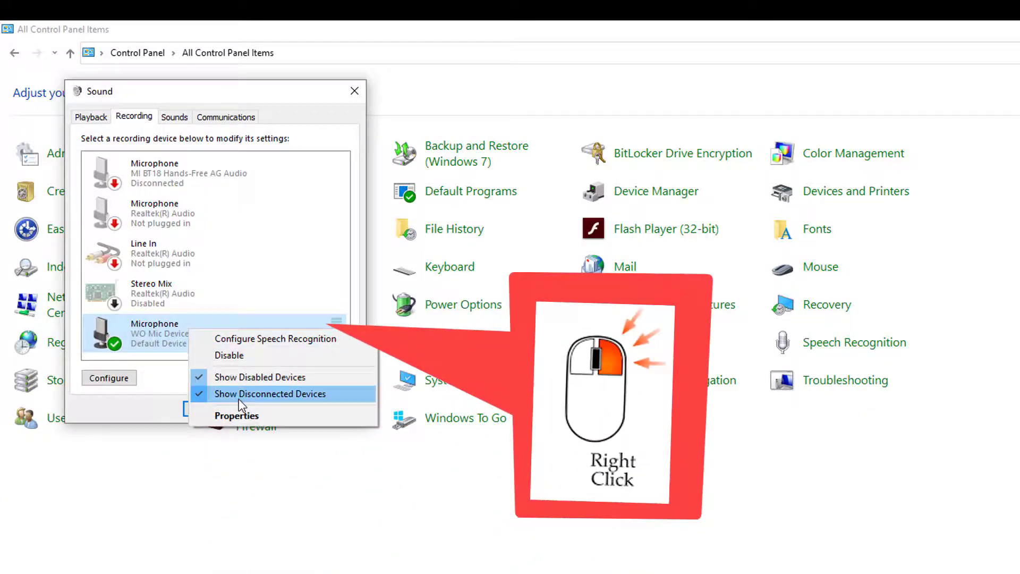
Check the WO Mic microphone's level is 100 in Properties, then close Properties and Sound.
click(237, 416)
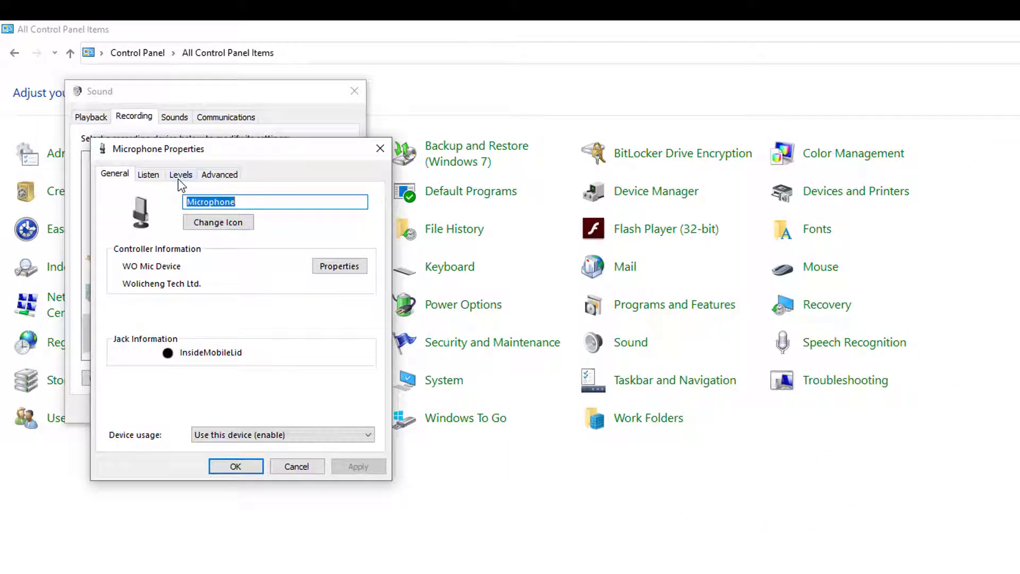
click(180, 175)
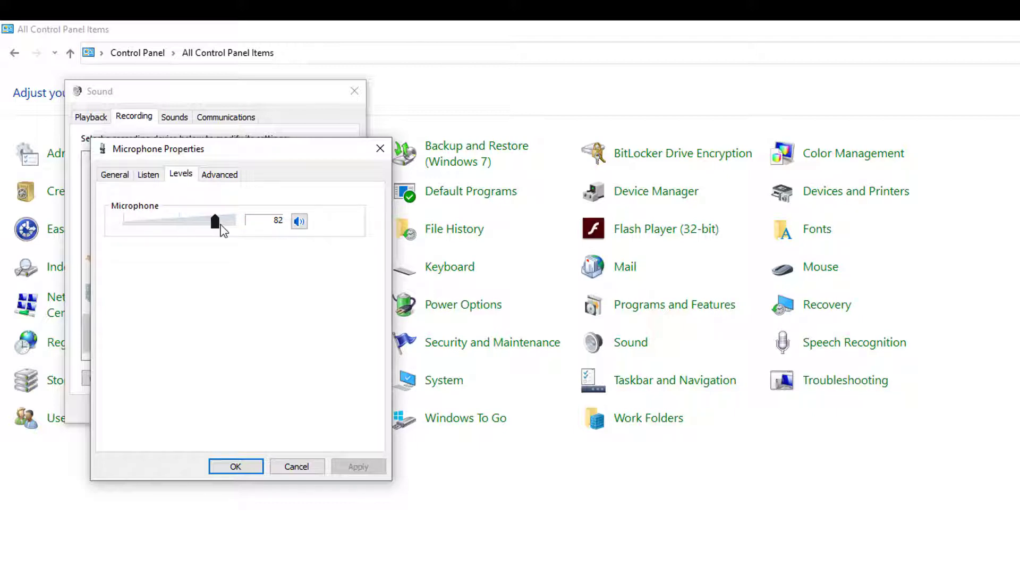
click(259, 467)
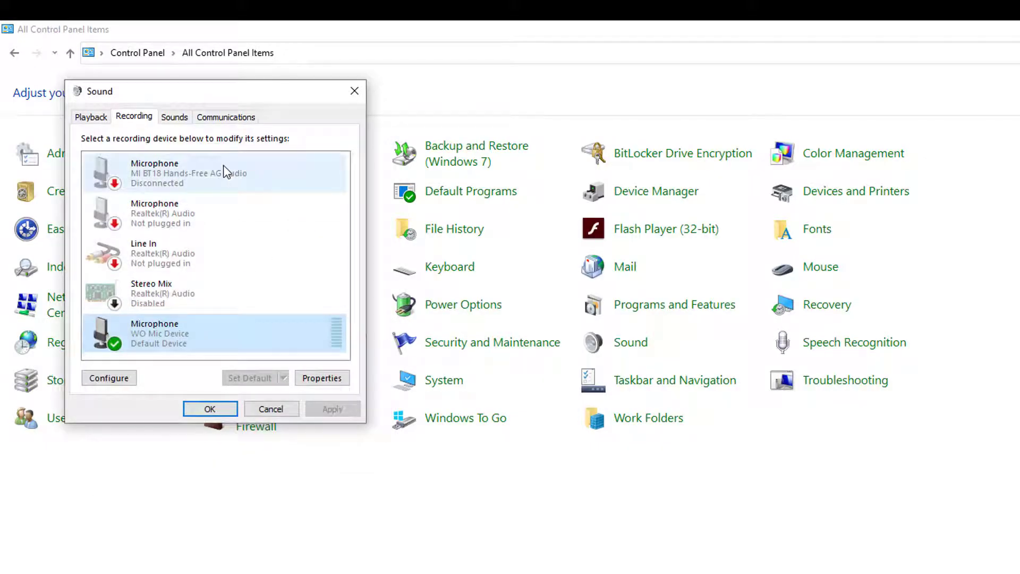
click(216, 409)
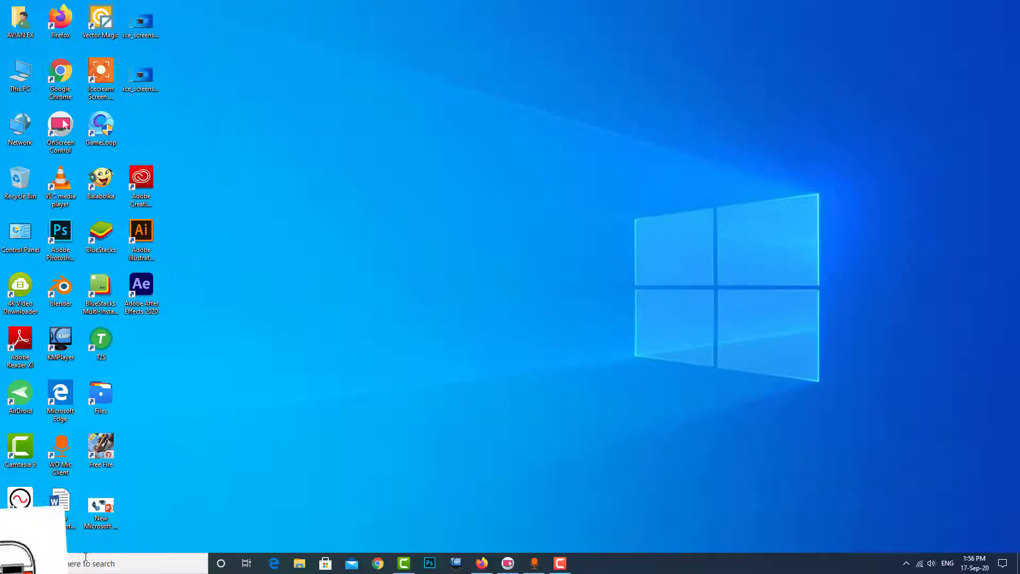
Open Windows Settings from the Start menu.
click(13, 564)
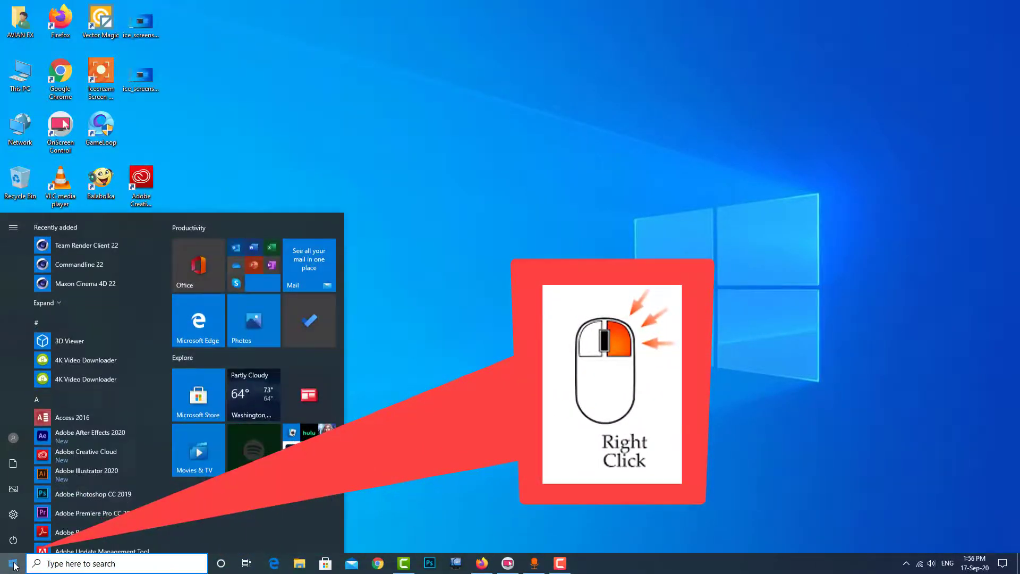
click(13, 516)
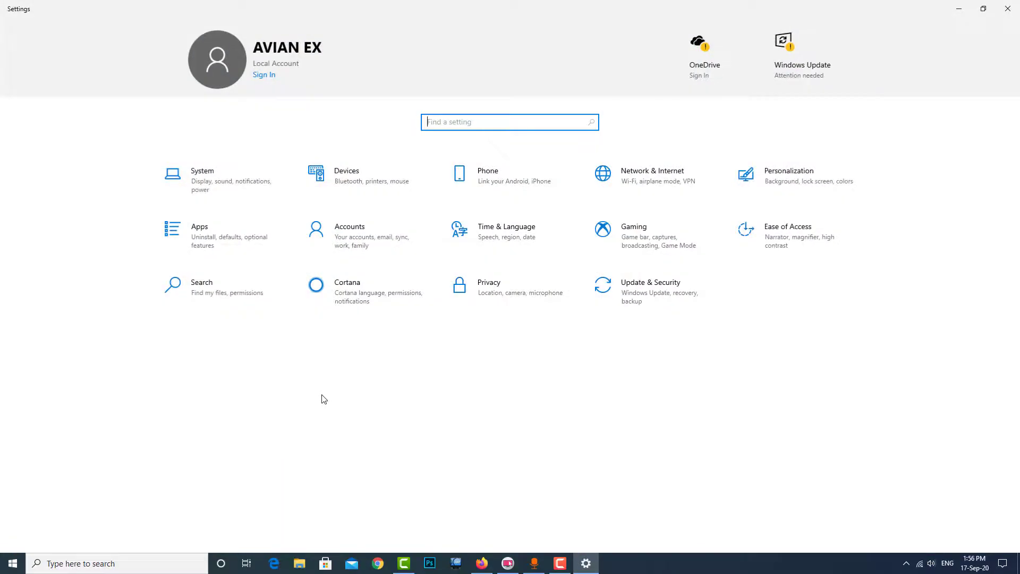
Go to System > Sound and open App volume and device preferences.
click(209, 181)
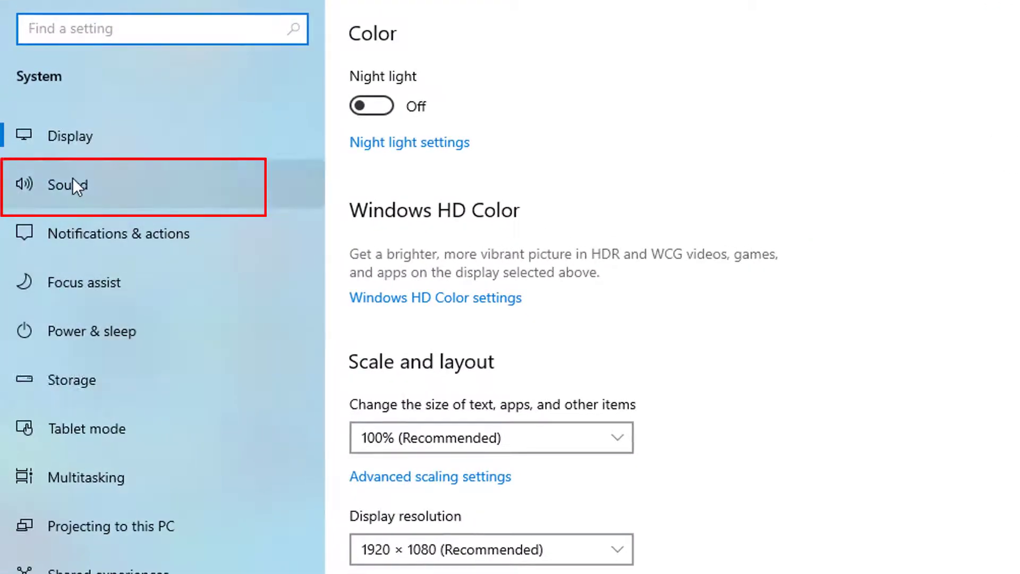
click(65, 184)
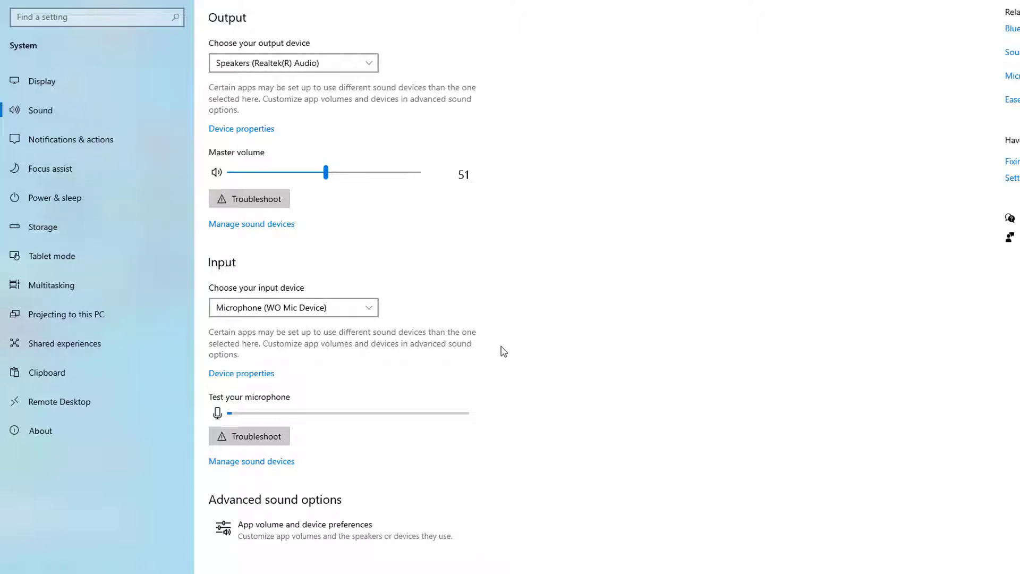
scroll(502, 351, down, 1)
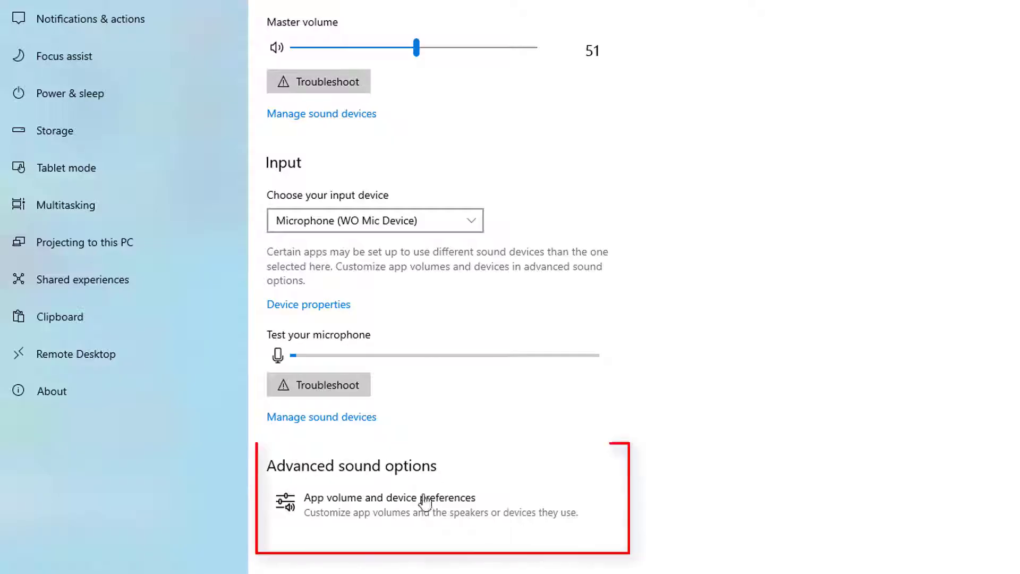
click(405, 509)
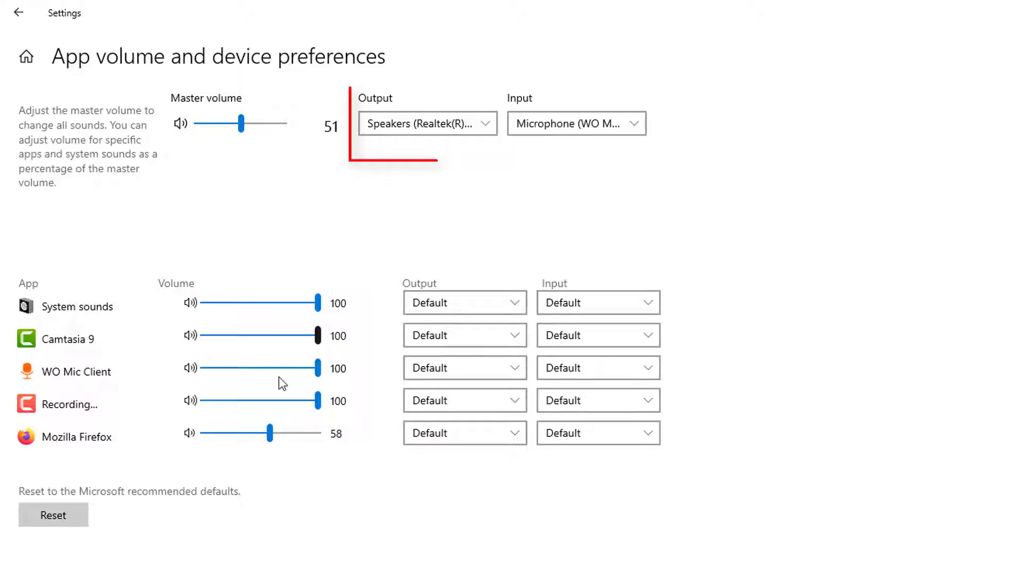
Confirm Microphone (WO Mic Device) remains the selected input device.
click(492, 126)
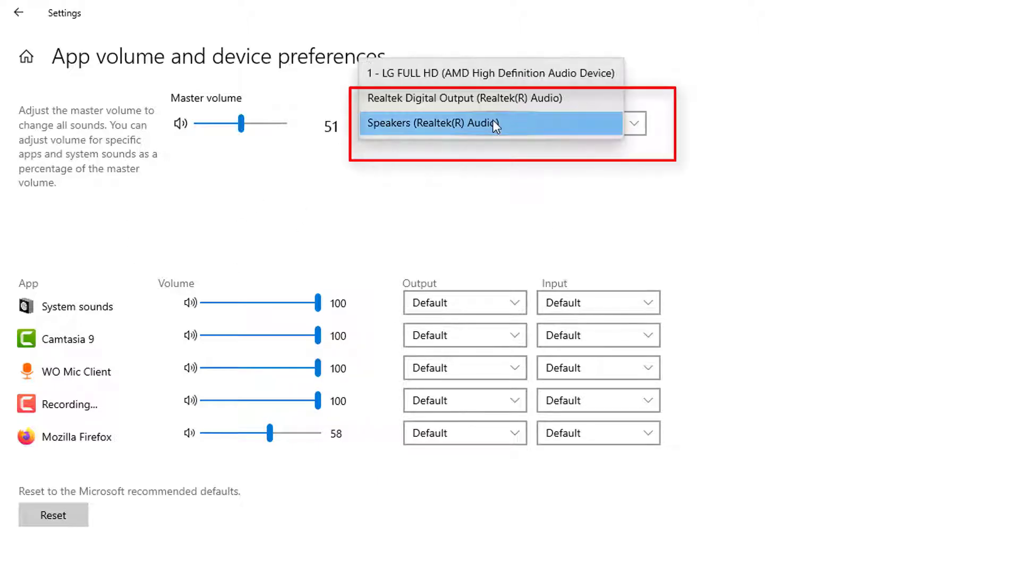
click(518, 173)
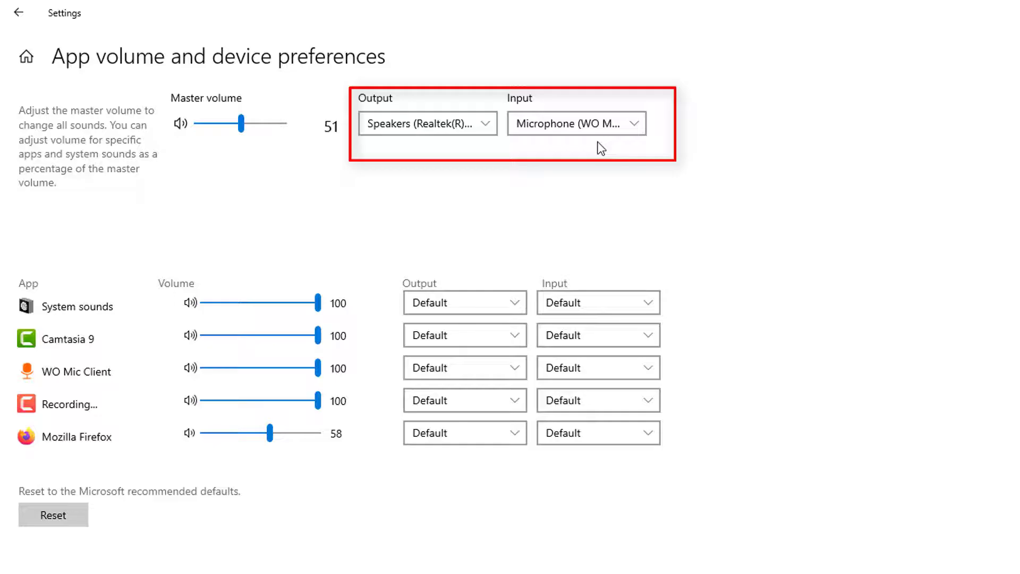
click(629, 127)
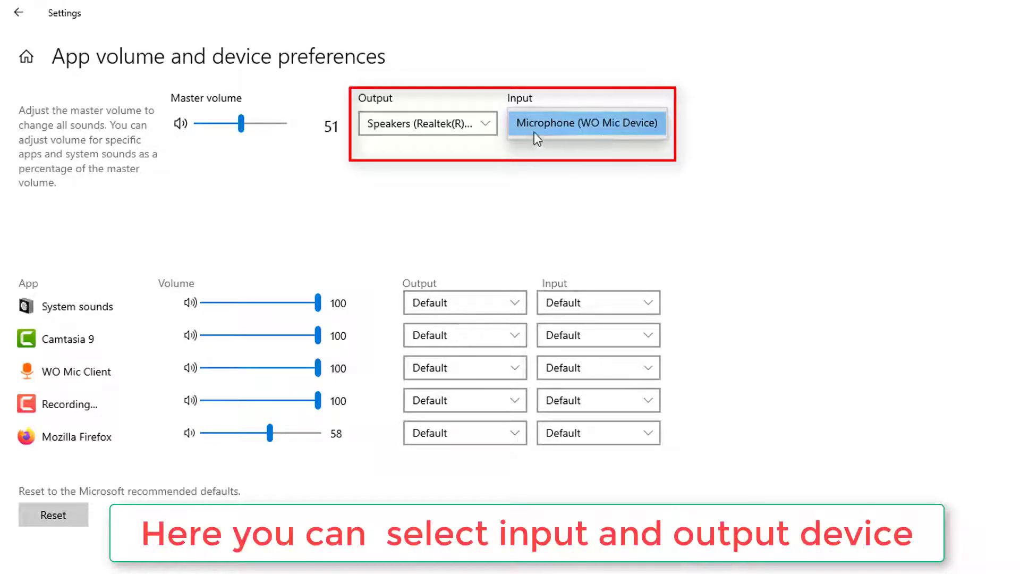
click(586, 198)
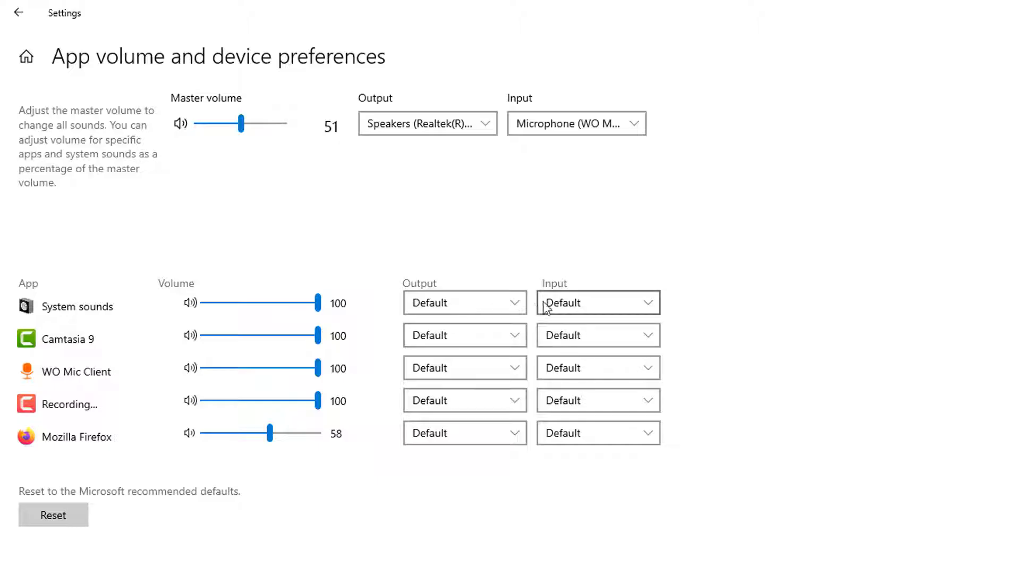
Leave System sounds output and input on Default, go back, and close Settings.
click(519, 305)
click(519, 304)
click(585, 301)
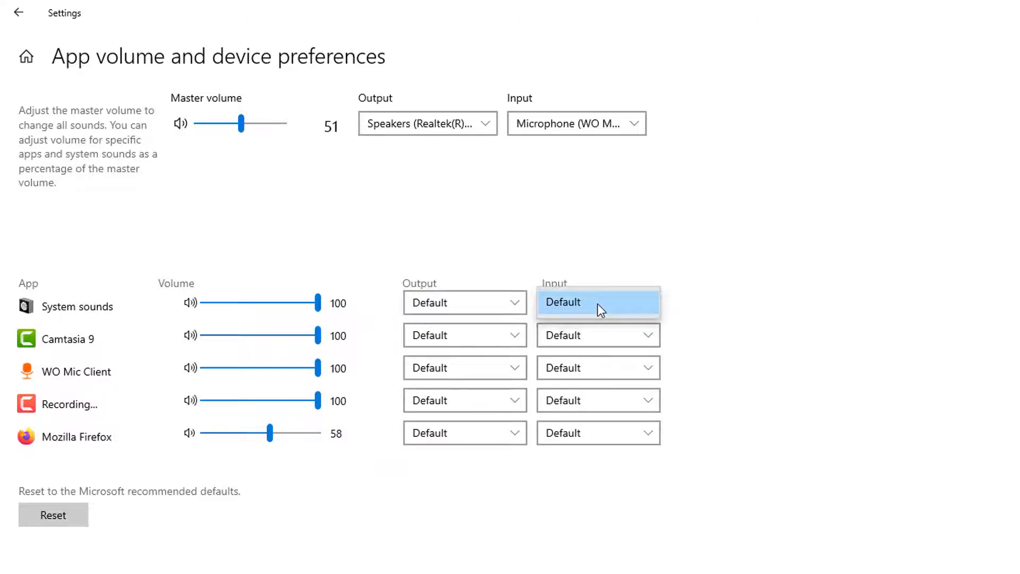
click(622, 239)
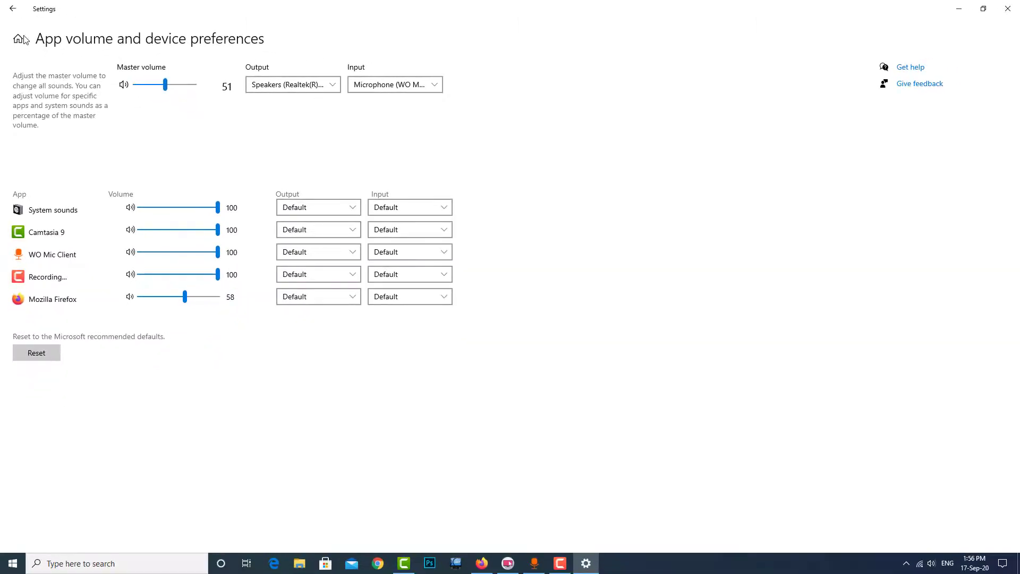
click(11, 10)
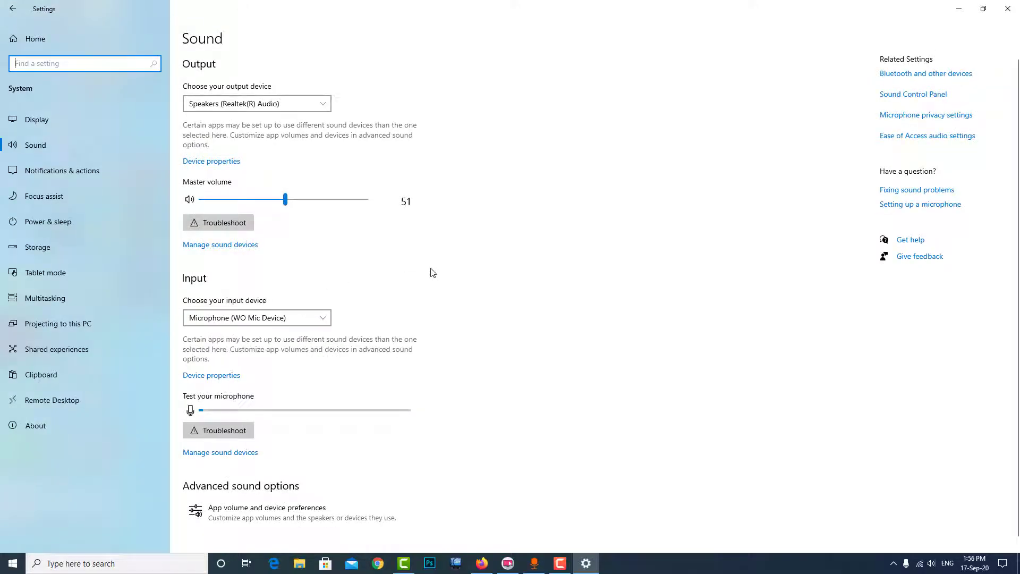
click(1016, 8)
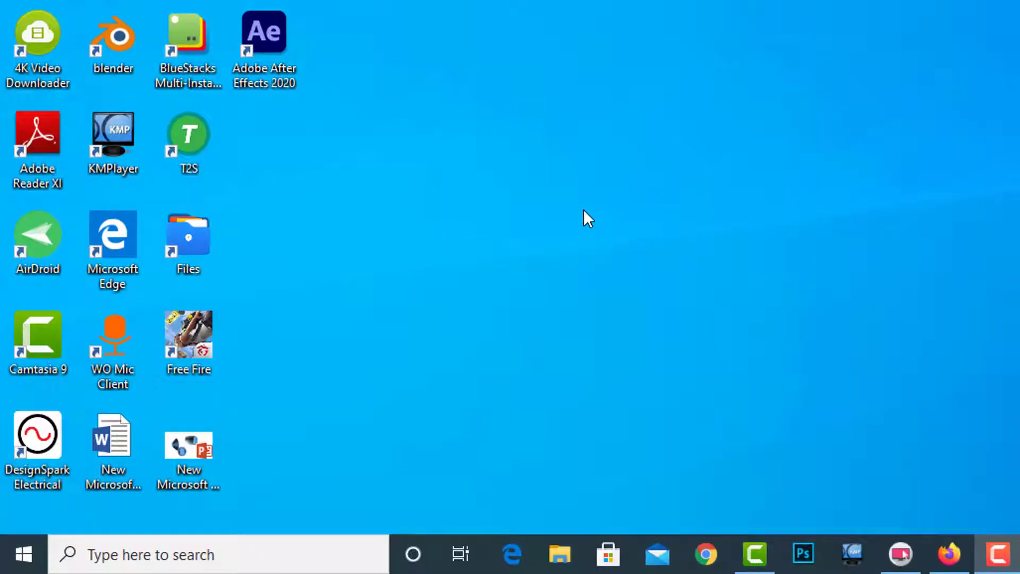
In Device Manager, expand Sound, video and game controllers and start updating the WO Mic Device driver.
right_click(24, 562)
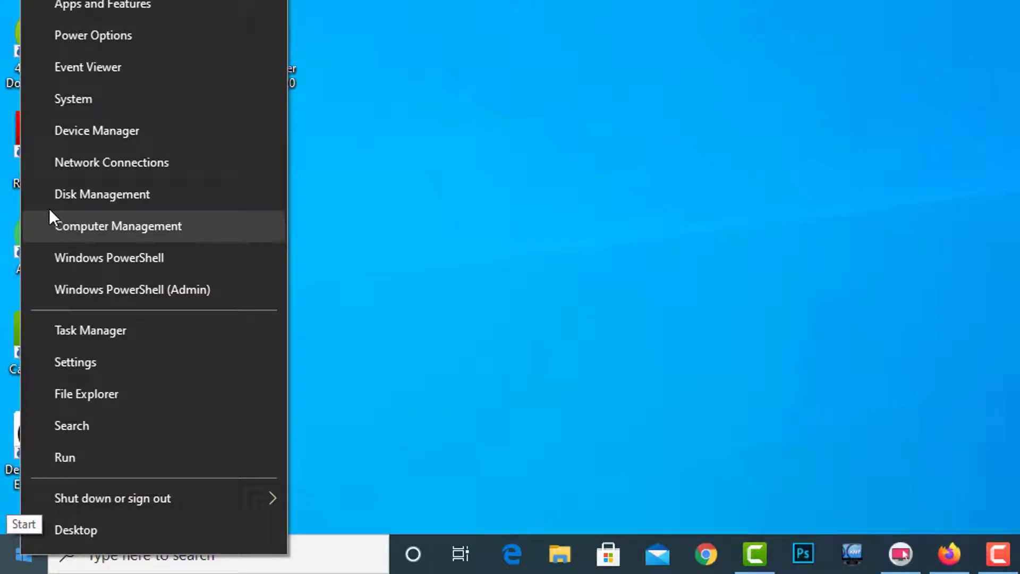
click(75, 132)
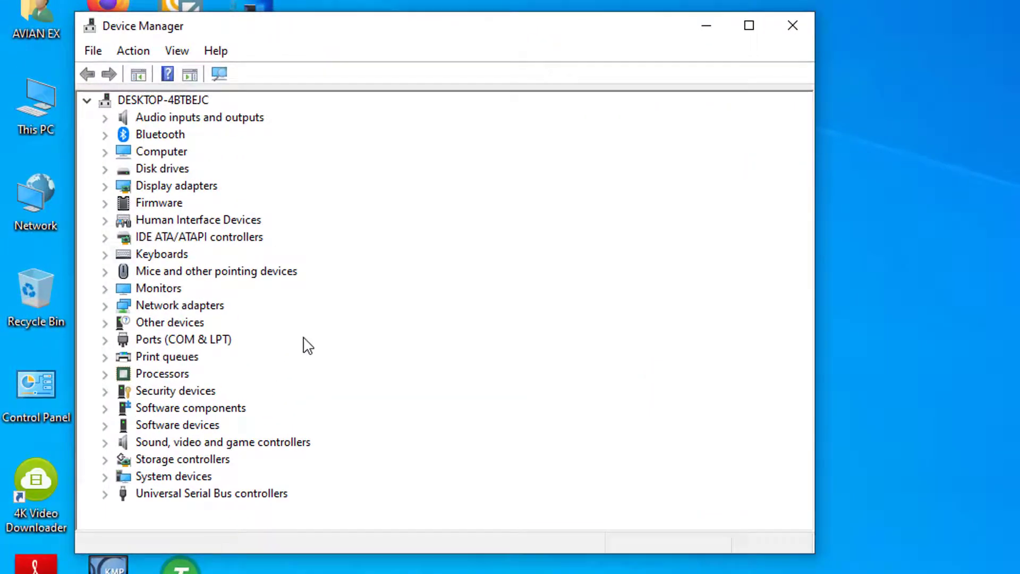
click(157, 448)
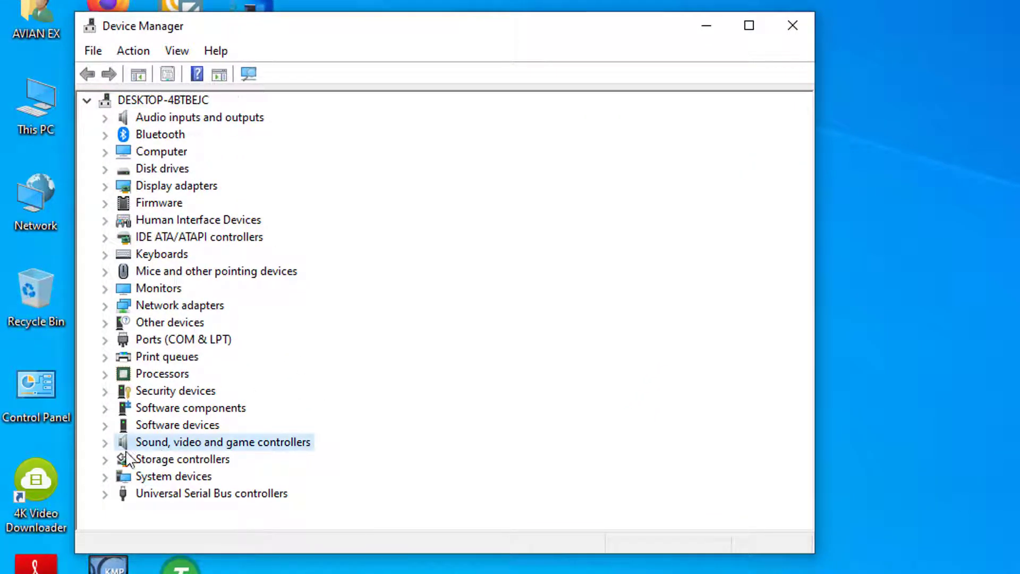
click(106, 444)
scroll(258, 486, down, 1)
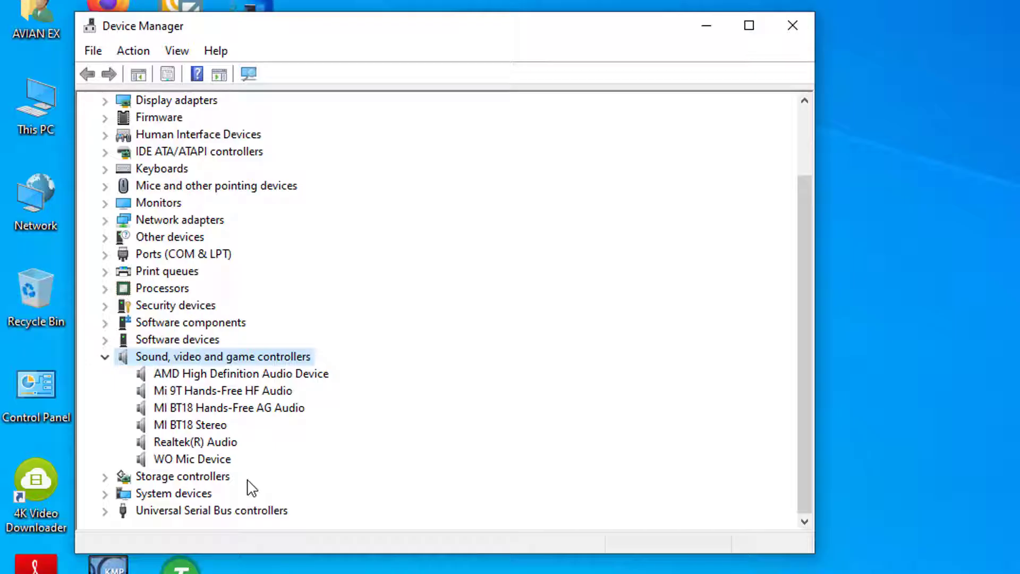
click(166, 460)
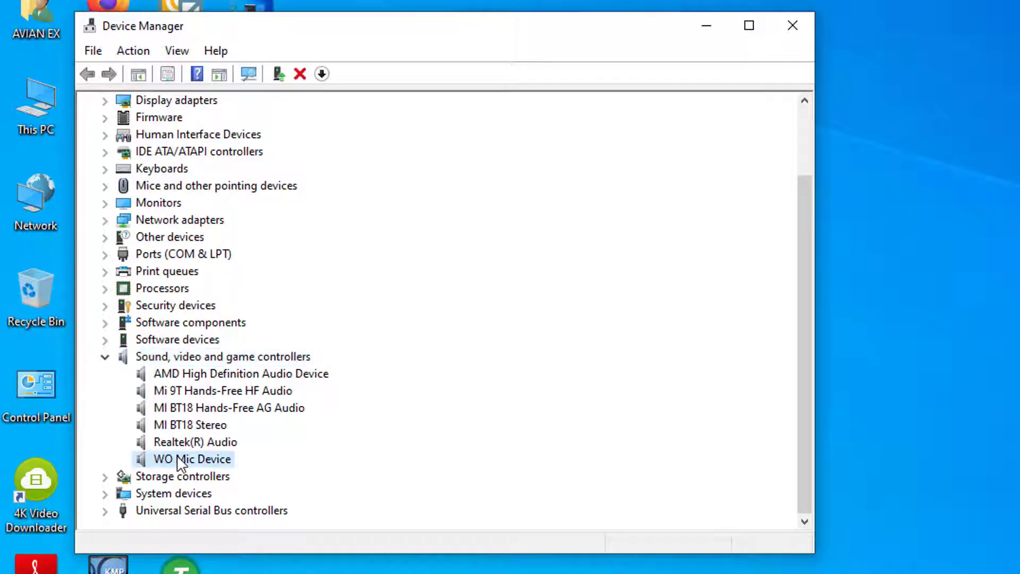
right_click(179, 461)
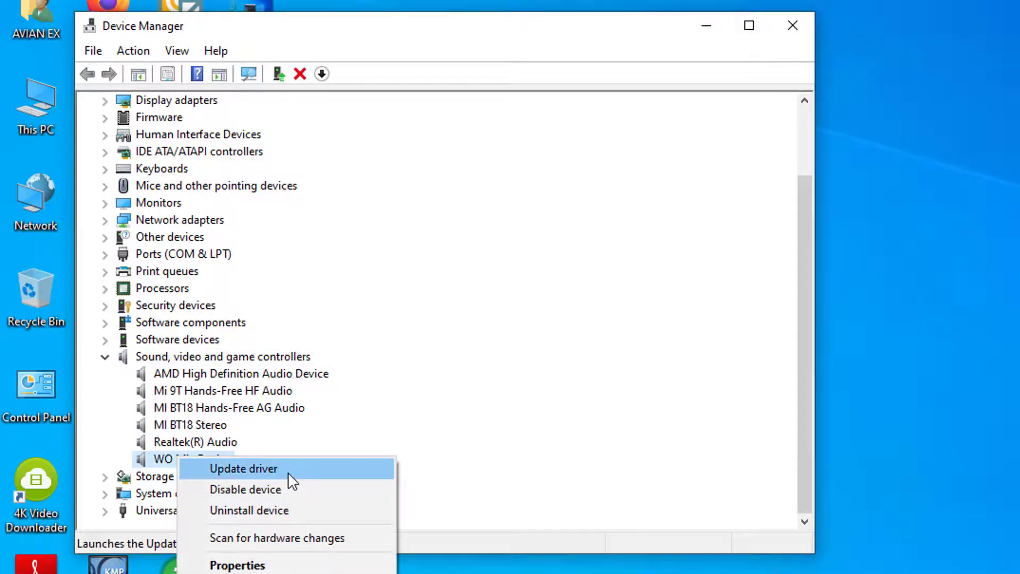
click(289, 479)
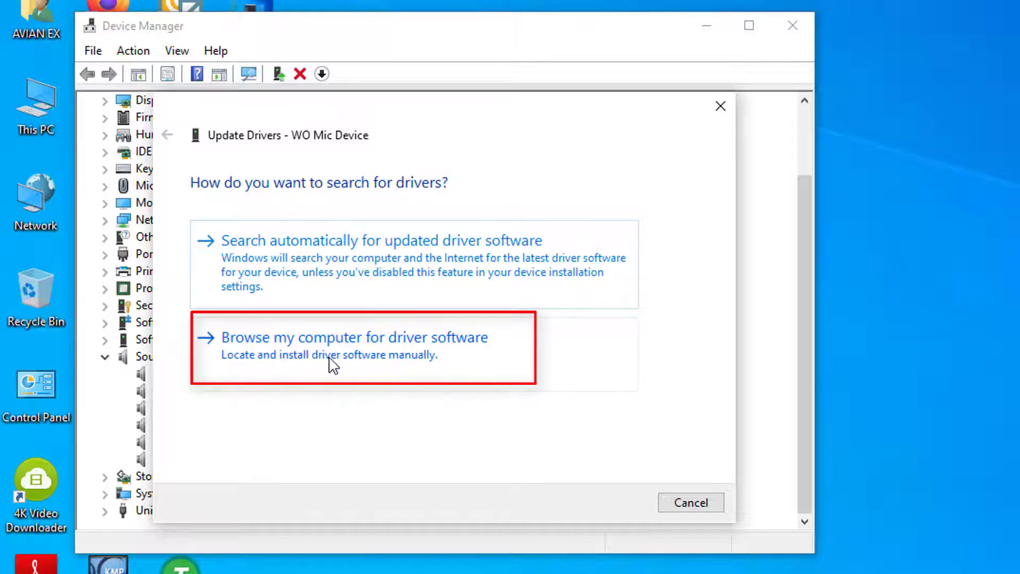
Reinstall the WO Mic Device driver from the on-computer list and answer the restart prompt.
click(350, 363)
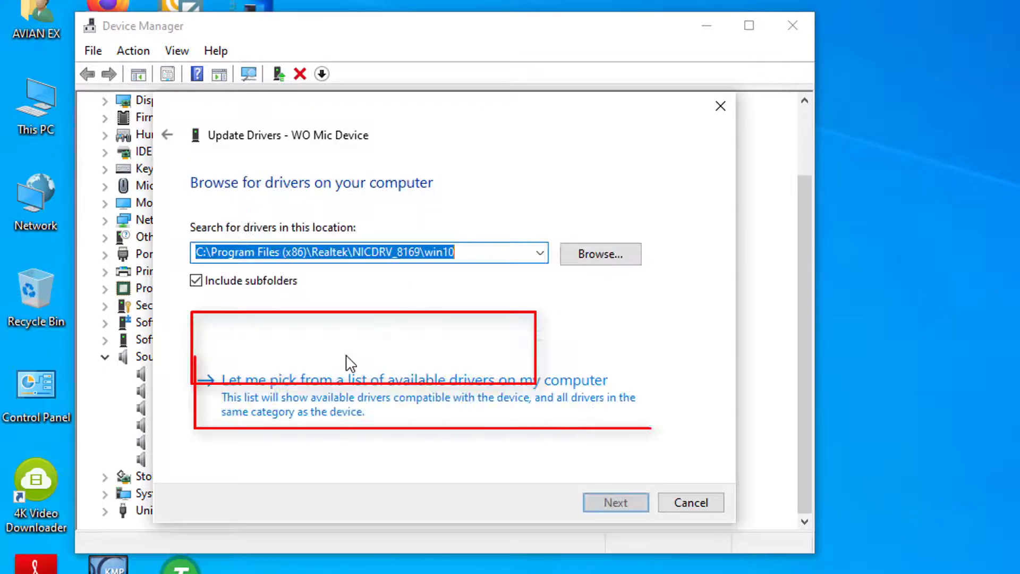
click(317, 408)
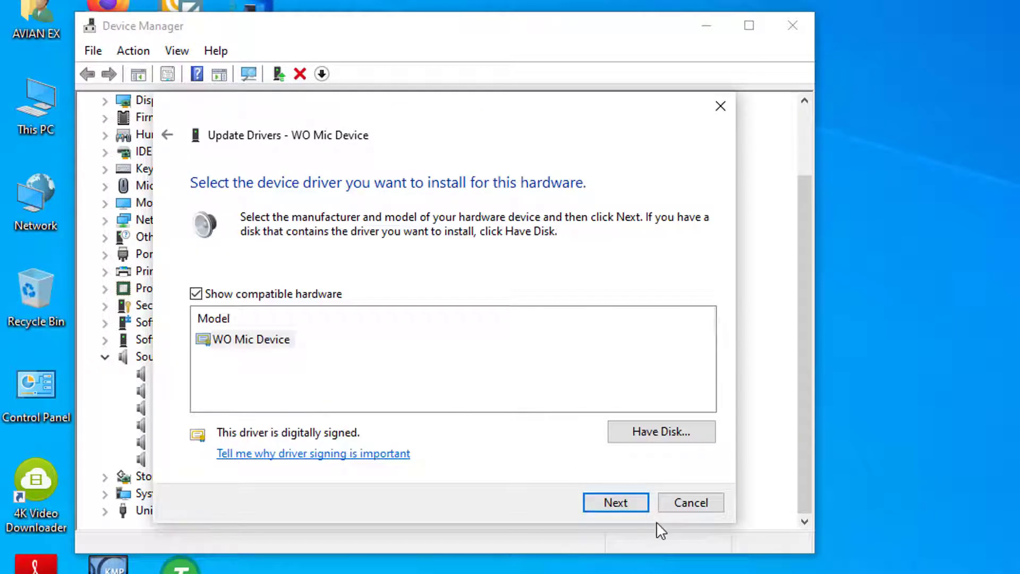
click(616, 502)
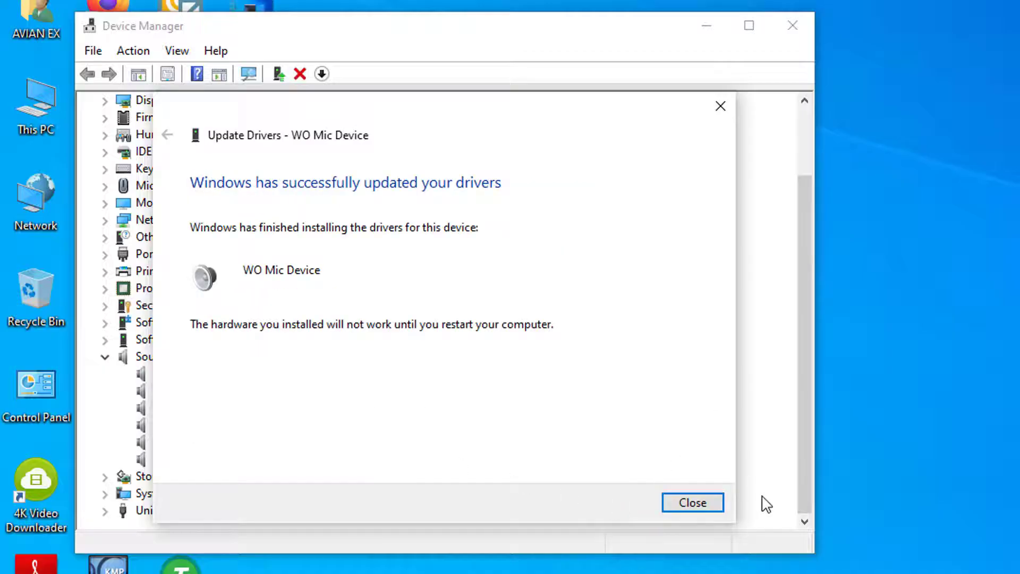
click(694, 502)
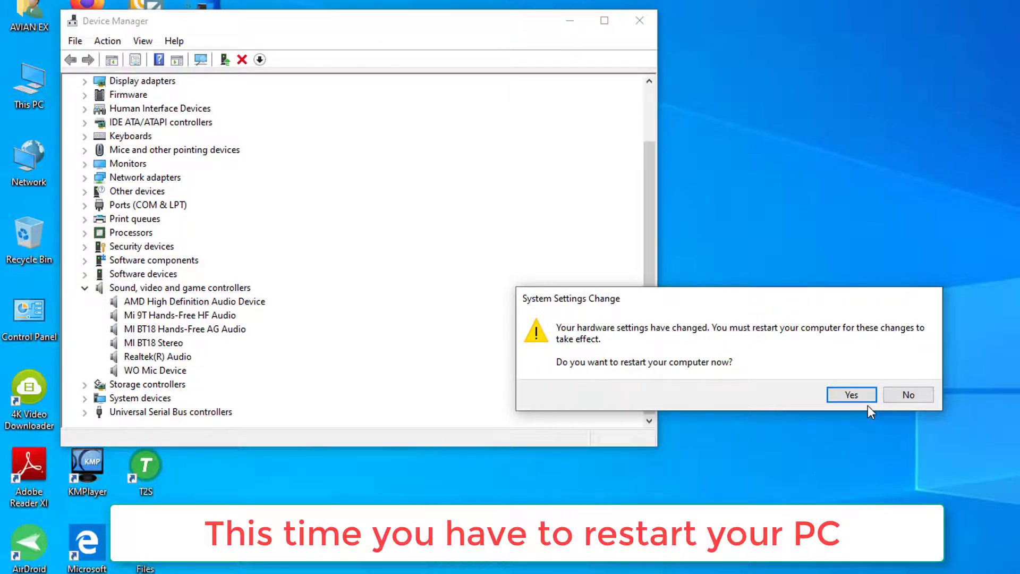
click(906, 393)
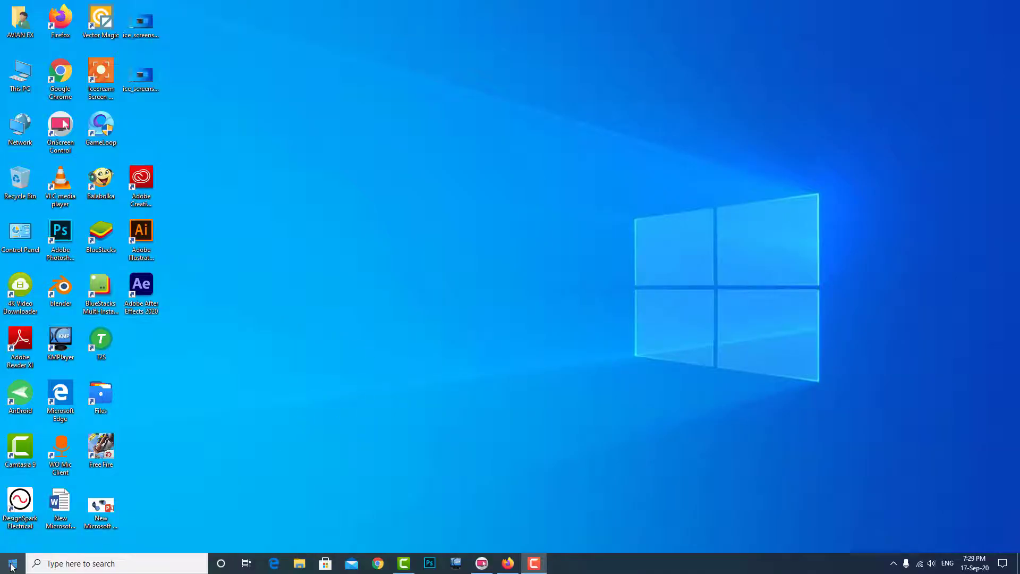
Go to the Microphone page under Privacy in Windows Settings.
click(9, 567)
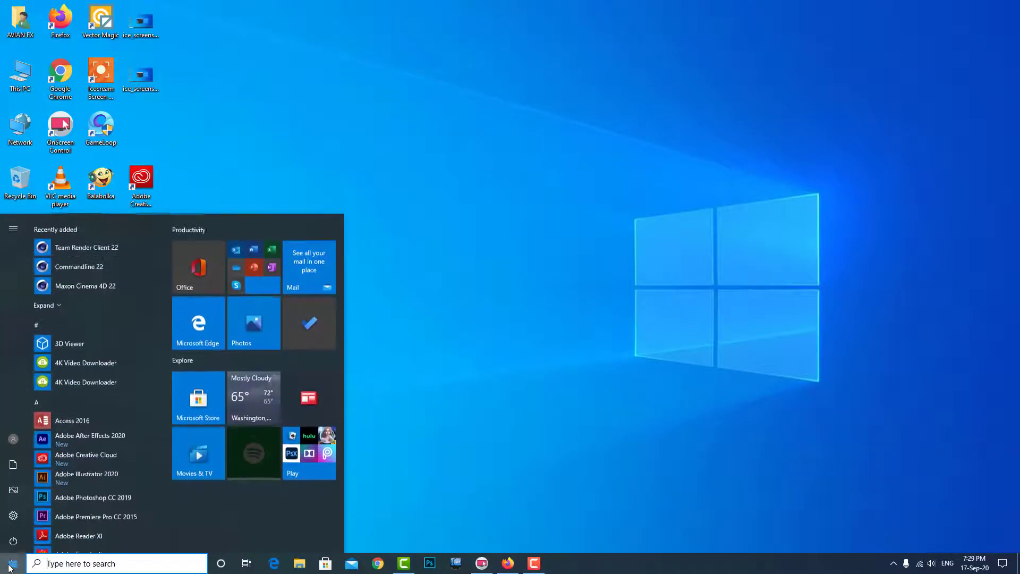
click(15, 522)
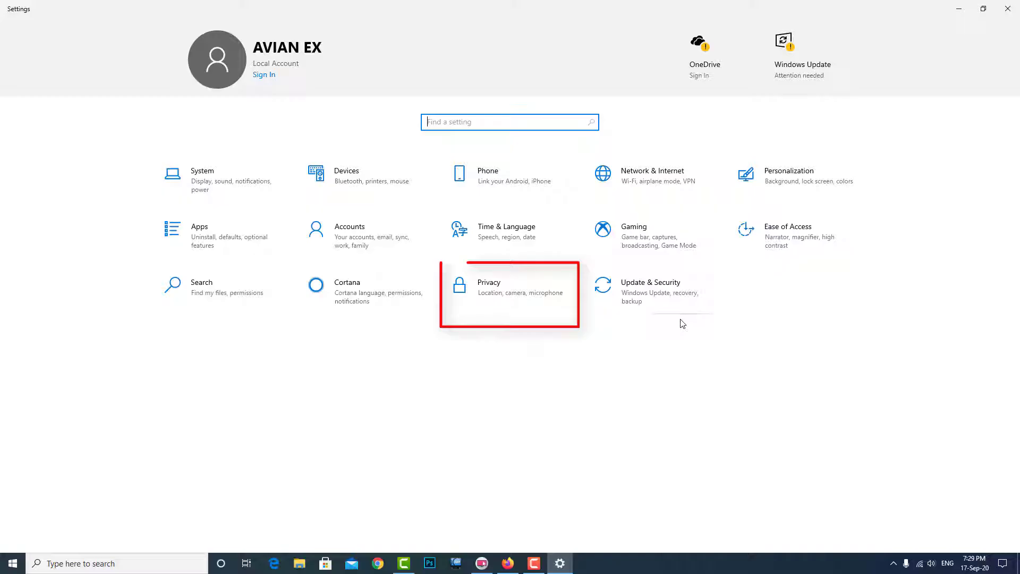
click(499, 296)
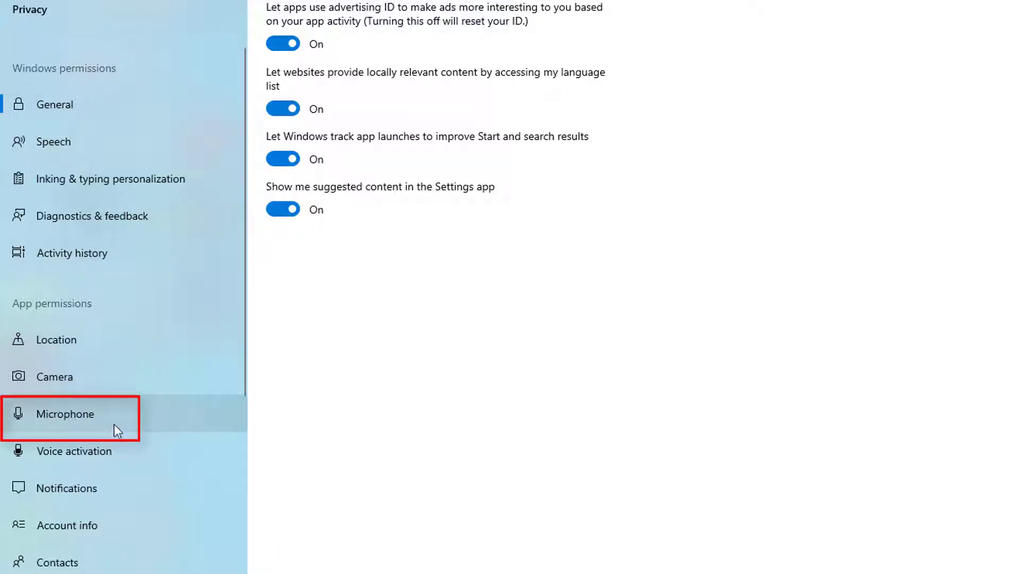
click(80, 417)
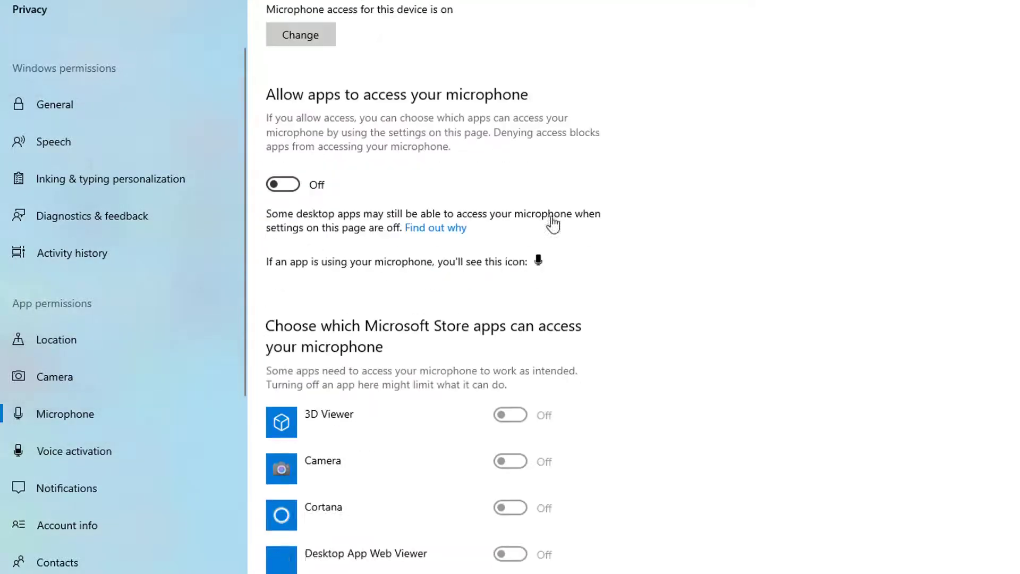
Turn on 'Allow apps to access your microphone' and check the app permissions below.
scroll(552, 223, down, 1)
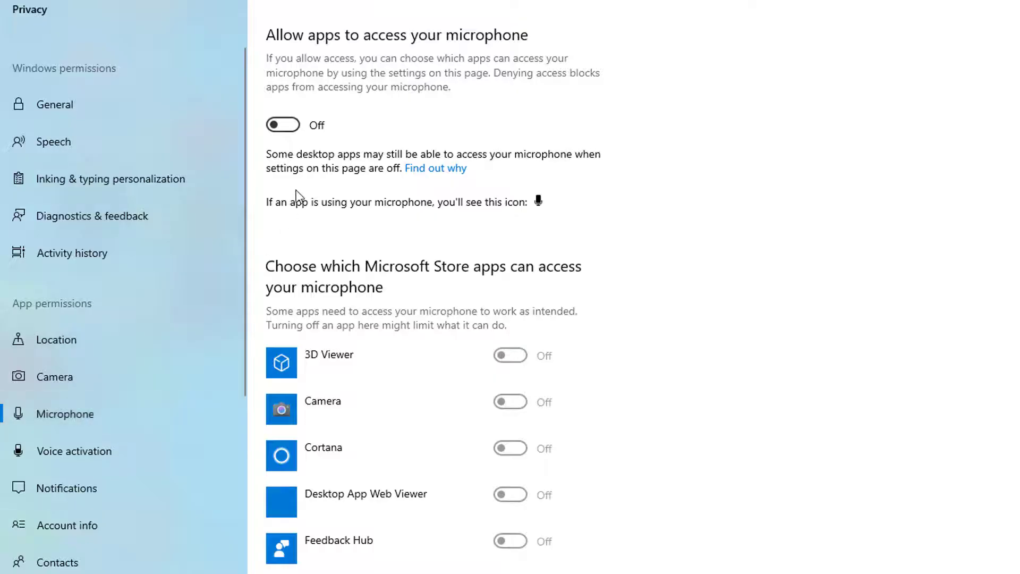
scroll(295, 189, up, 2)
click(283, 245)
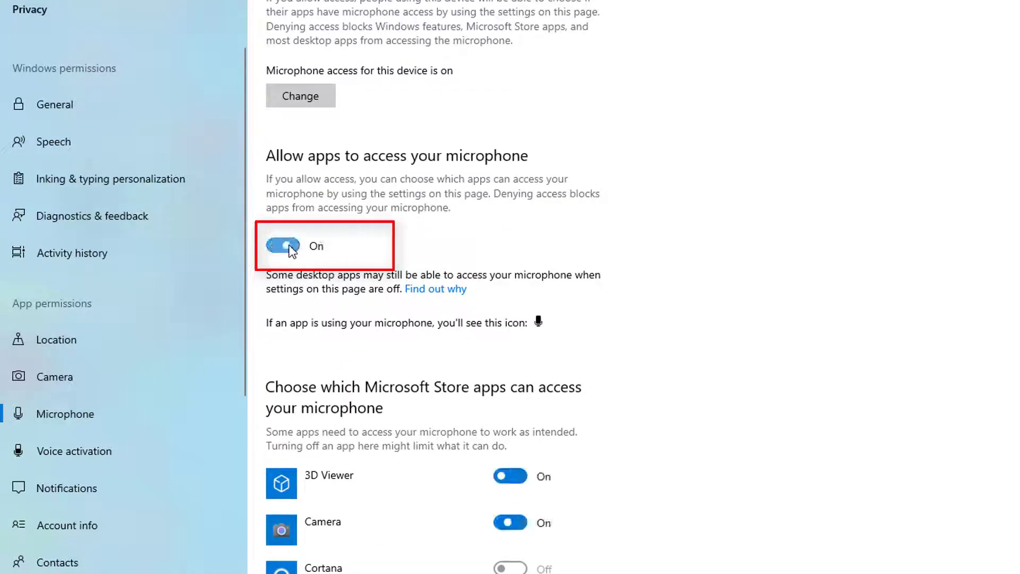
scroll(376, 372, down, 10)
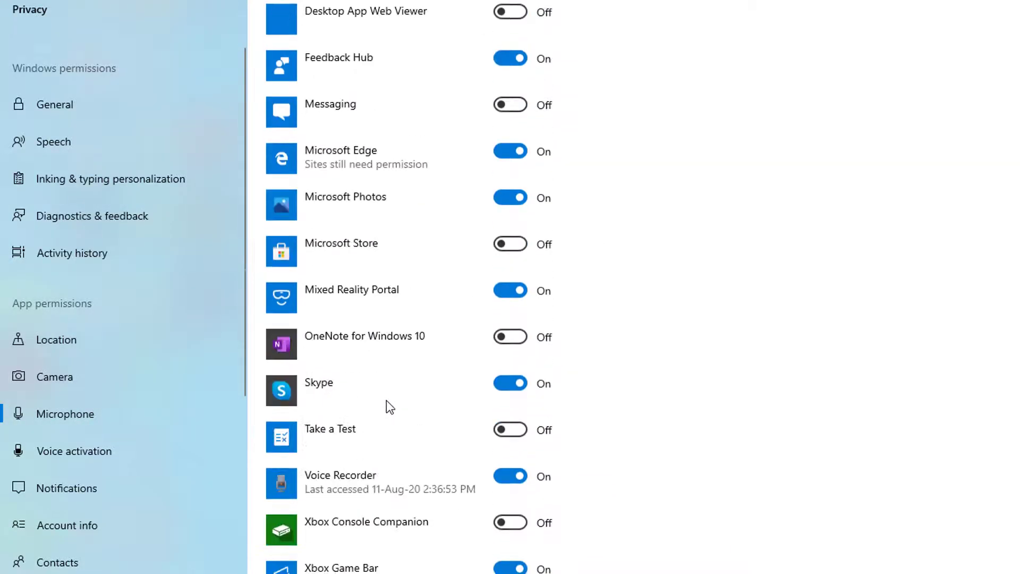
scroll(396, 207, down, 7)
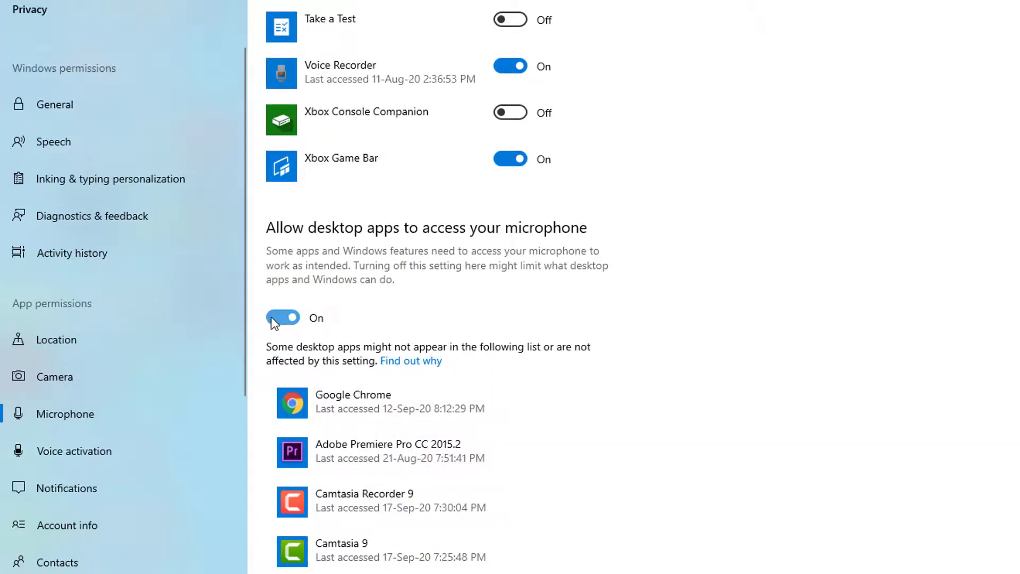
scroll(488, 372, up, 17)
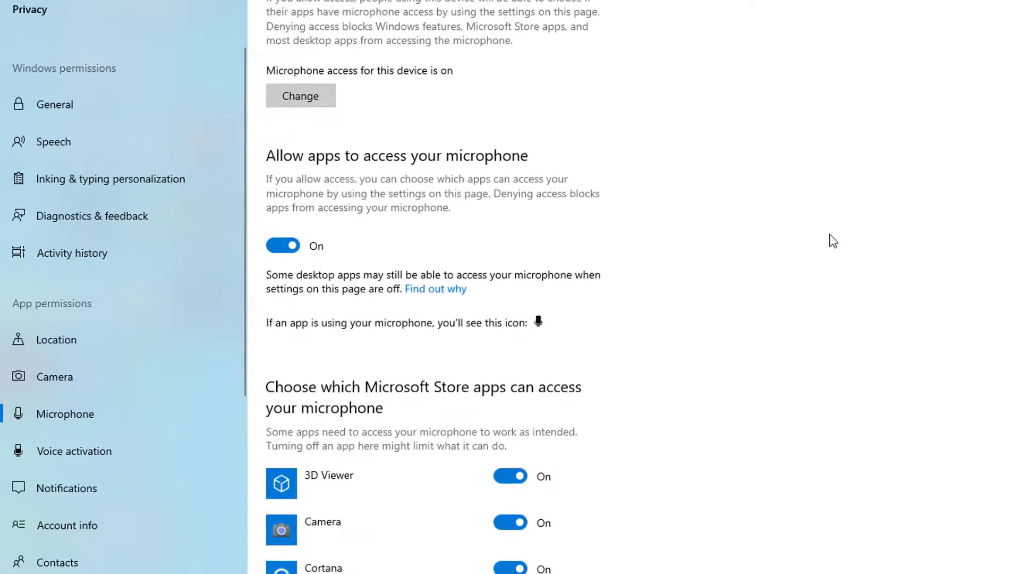